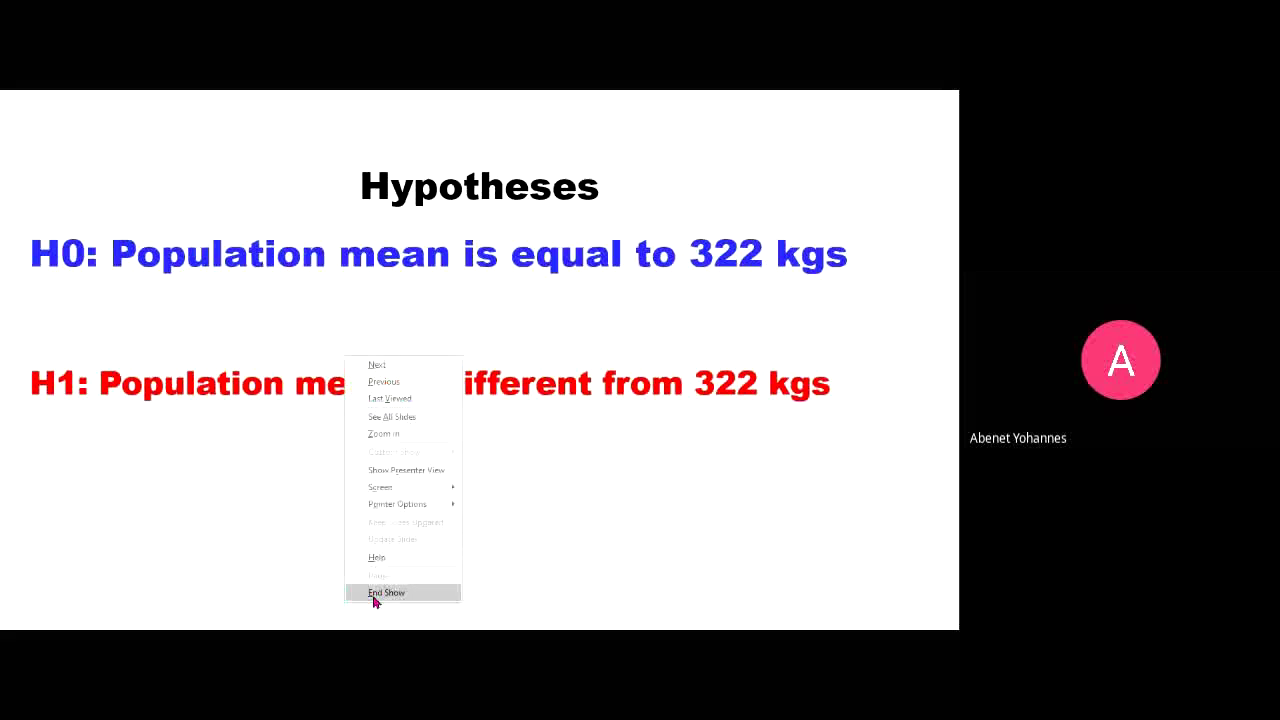
End the slideshow and scroll through all 128 readings in the brake column
{"action": "left_click", "coordinate": [380, 598]}
{"action": "scroll", "coordinate": [170, 368], "scroll_direction": "up", "scroll_amount": 5}
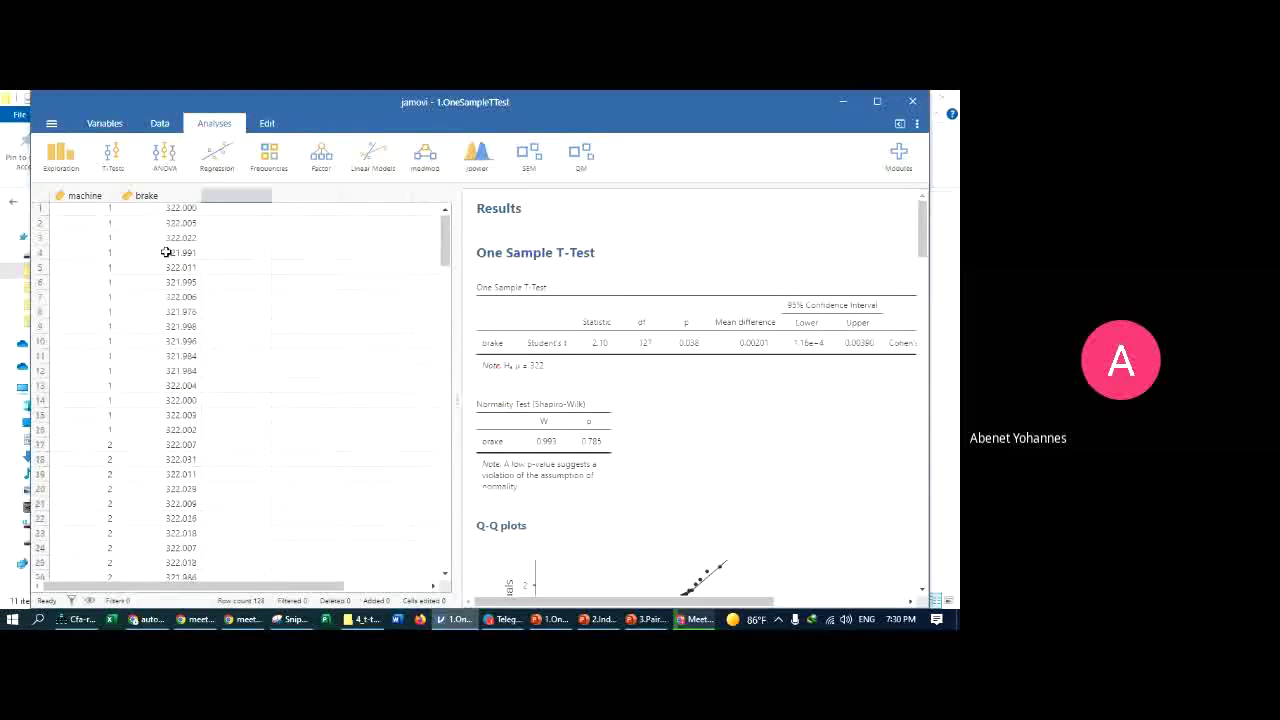
{"action": "left_click", "coordinate": [168, 197]}
{"action": "scroll", "coordinate": [166, 400], "scroll_direction": "down", "scroll_amount": 20}
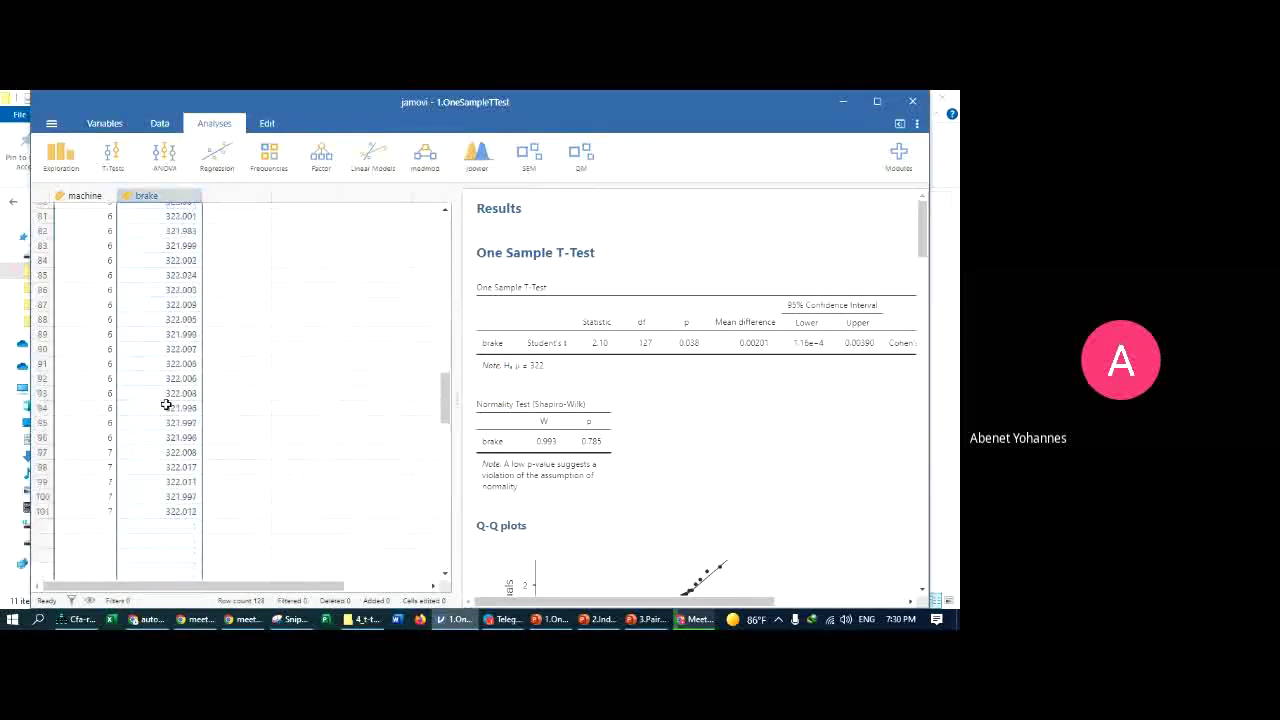
{"action": "left_click", "coordinate": [67, 397]}
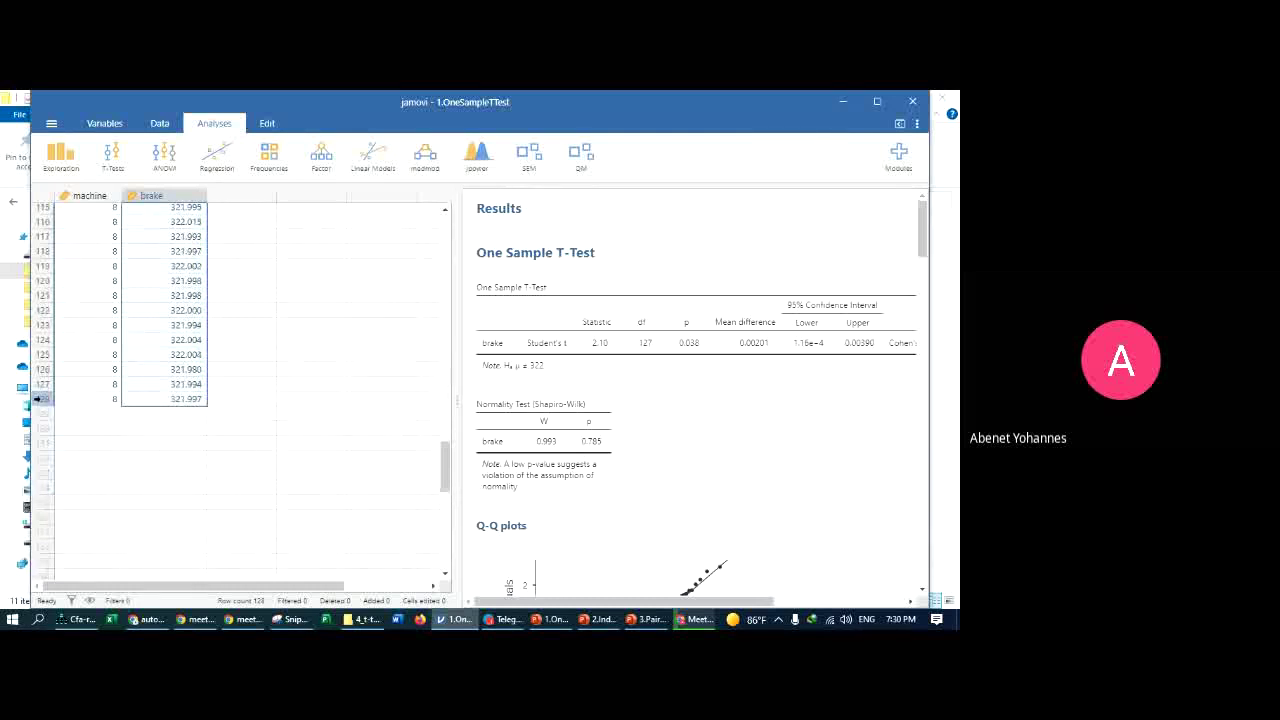
{"action": "scroll", "coordinate": [203, 369], "scroll_direction": "up", "scroll_amount": 10}
{"action": "scroll", "coordinate": [204, 369], "scroll_direction": "up", "scroll_amount": 2}
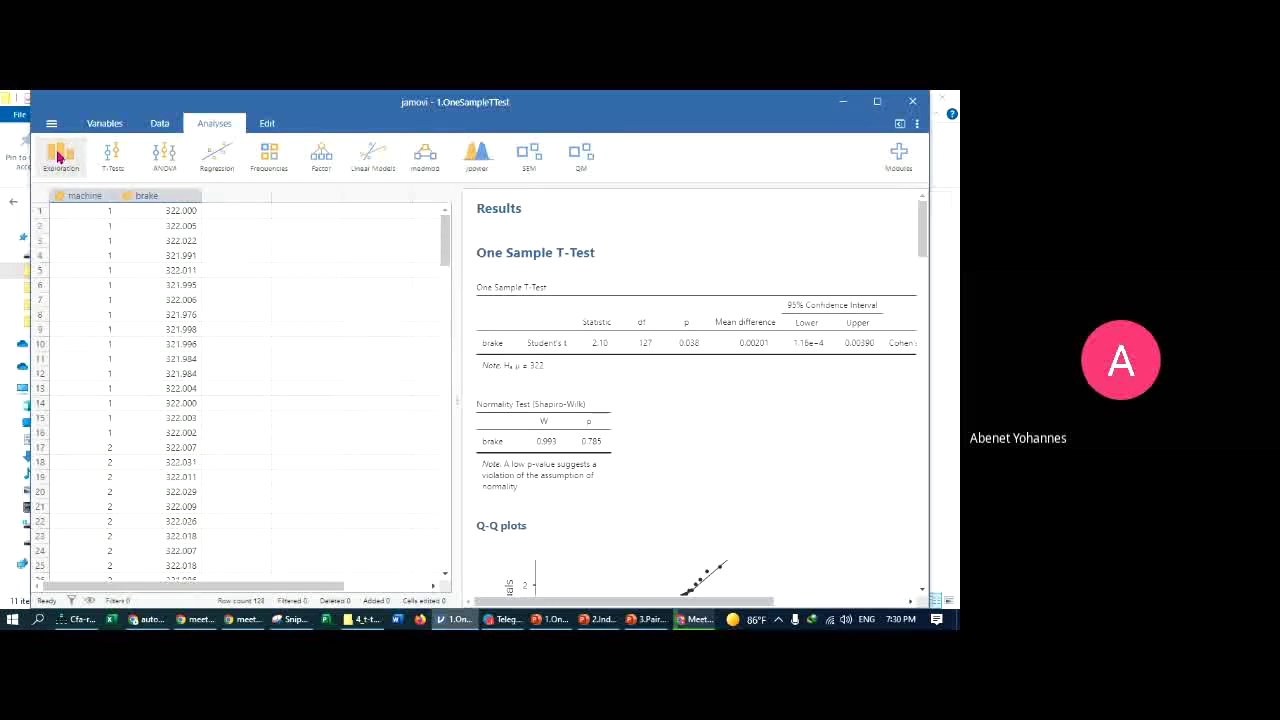
Create a Descriptives analysis with brake as the variable
{"action": "left_click", "coordinate": [59, 155]}
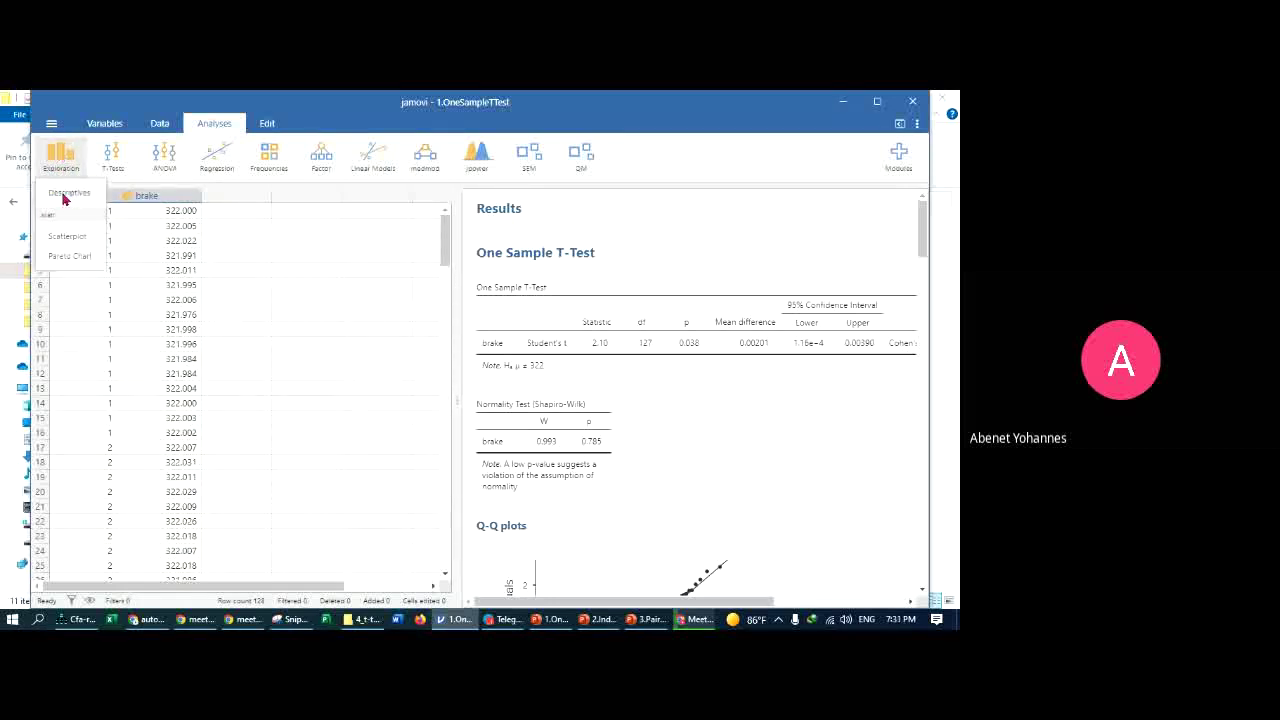
{"action": "left_click", "coordinate": [64, 194]}
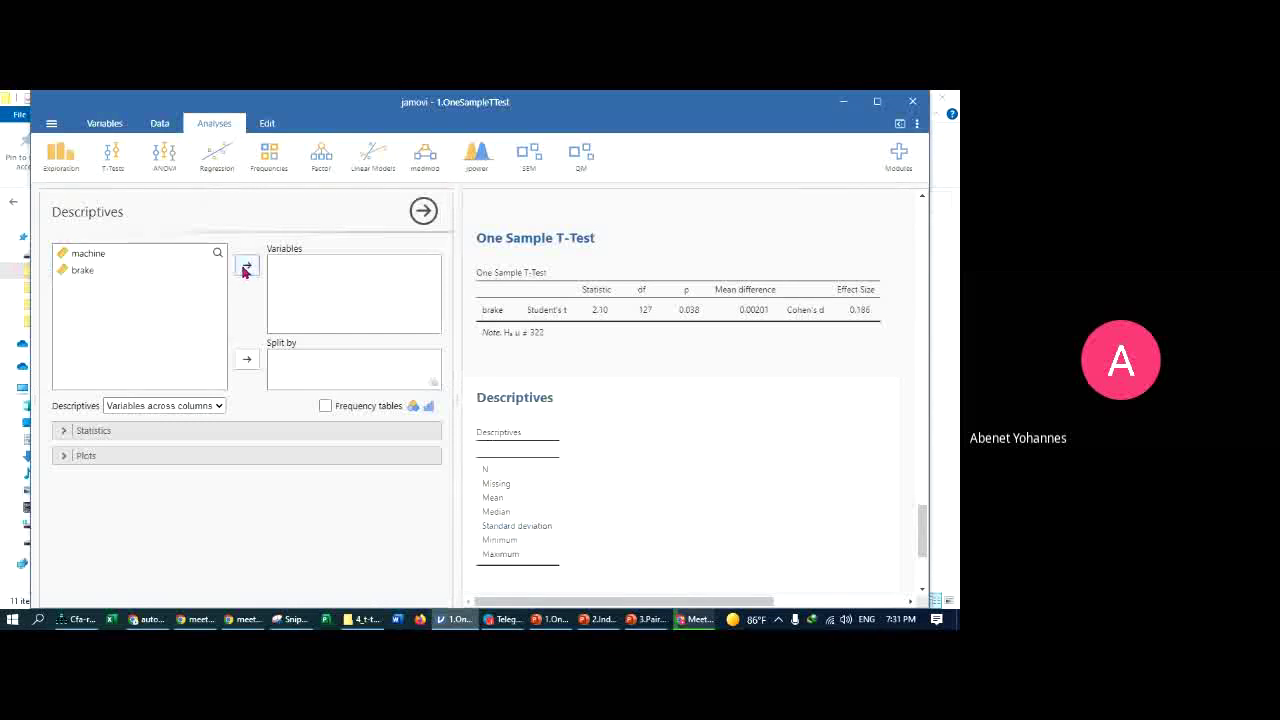
{"action": "left_click", "coordinate": [84, 271]}
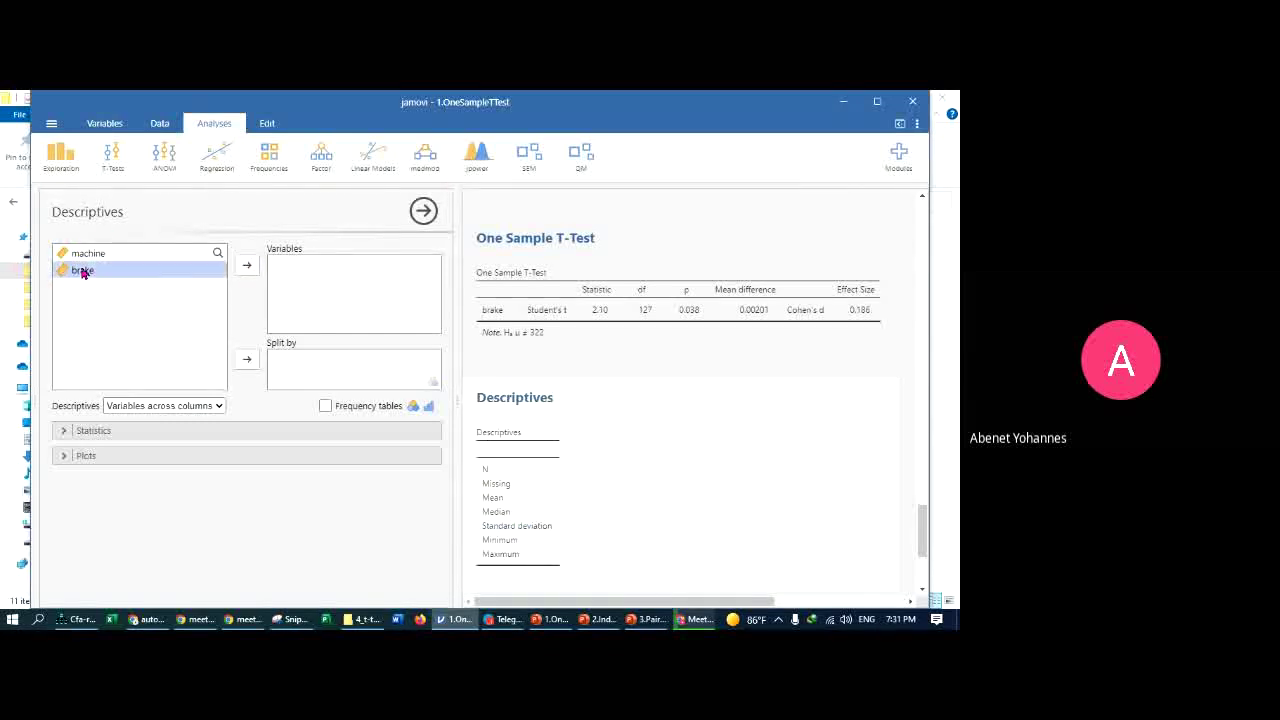
{"action": "left_click", "coordinate": [247, 266]}
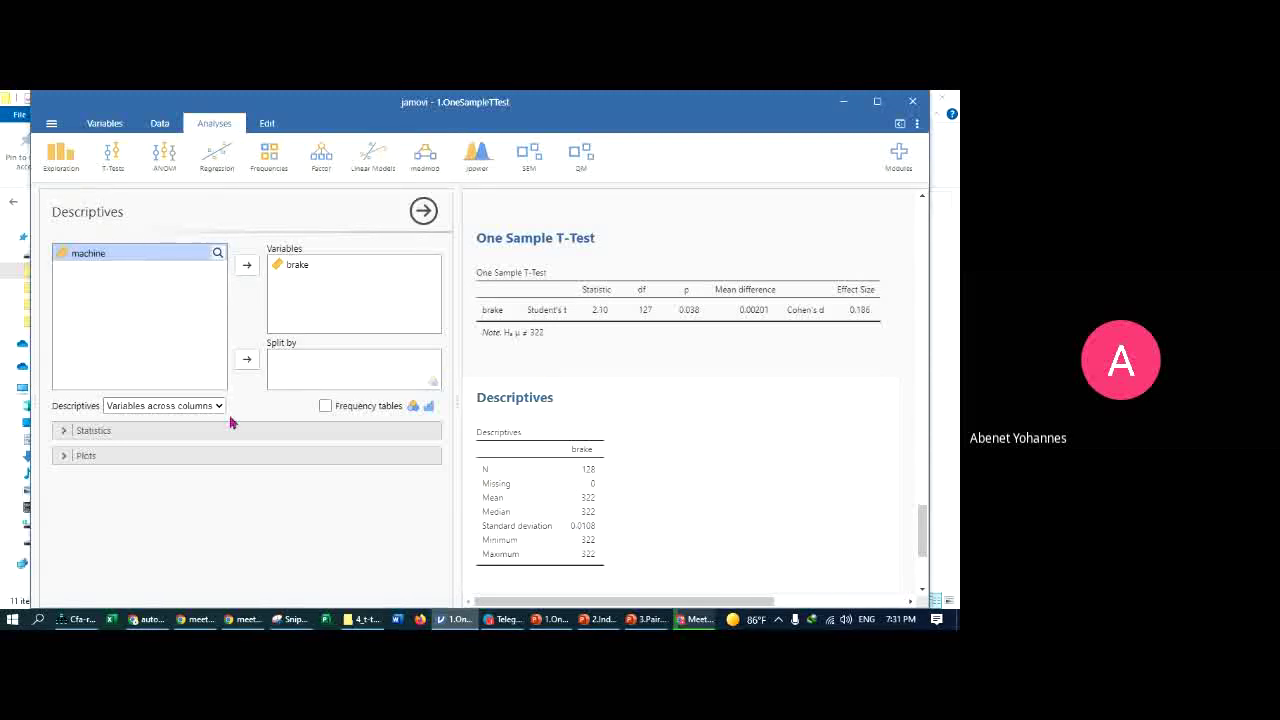
Add the Shapiro-Wilk normality test (W 0.993, p 0.785) to the brake descriptives
{"action": "left_click", "coordinate": [63, 431]}
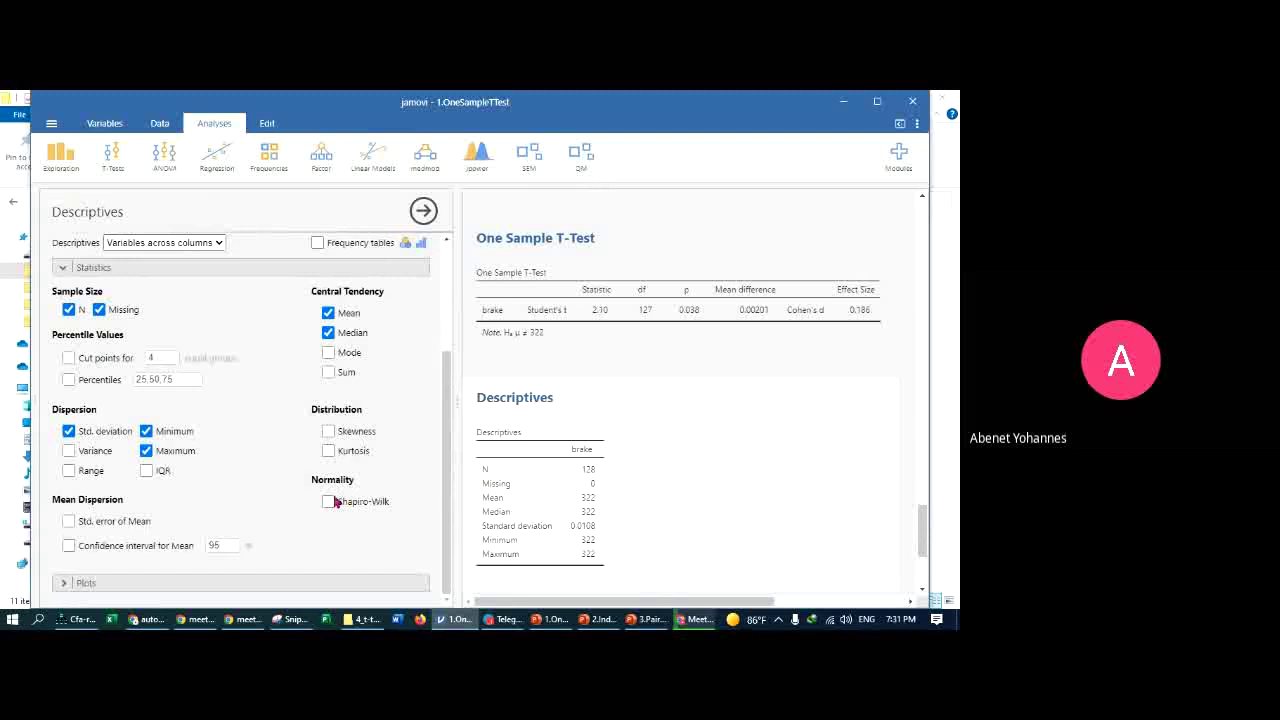
{"action": "left_click", "coordinate": [327, 502]}
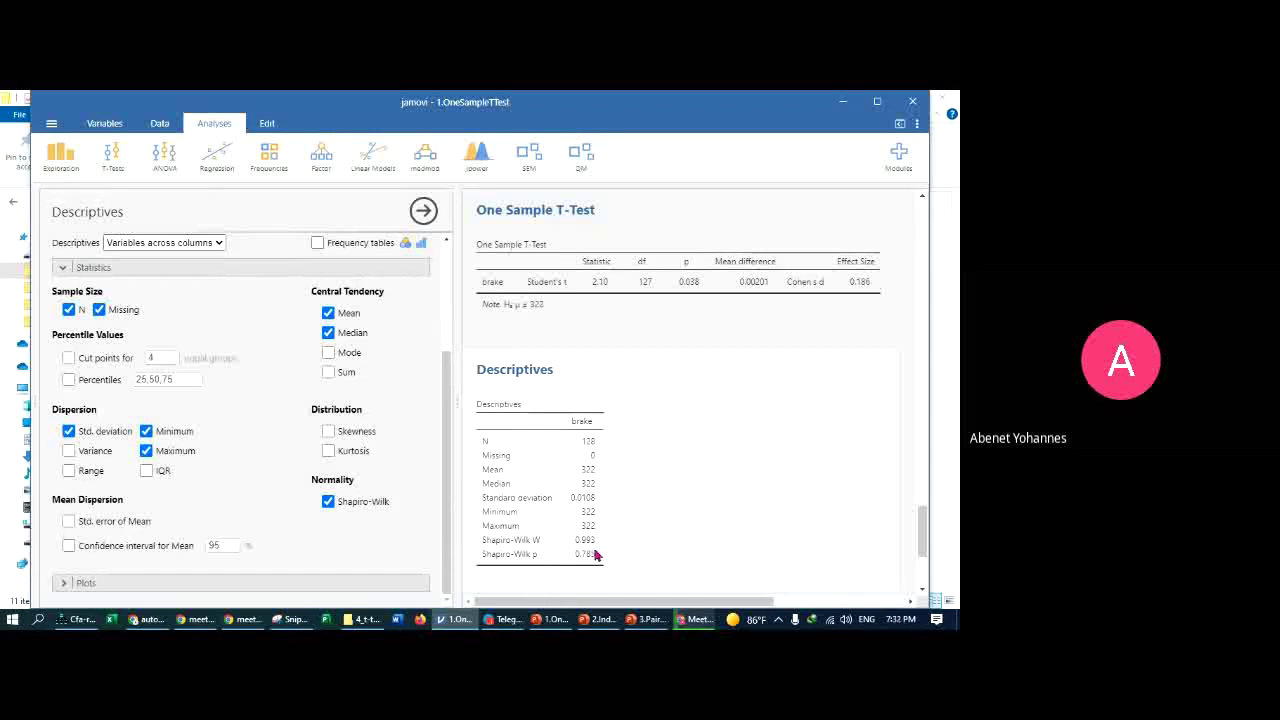
{"action": "left_click", "coordinate": [62, 268]}
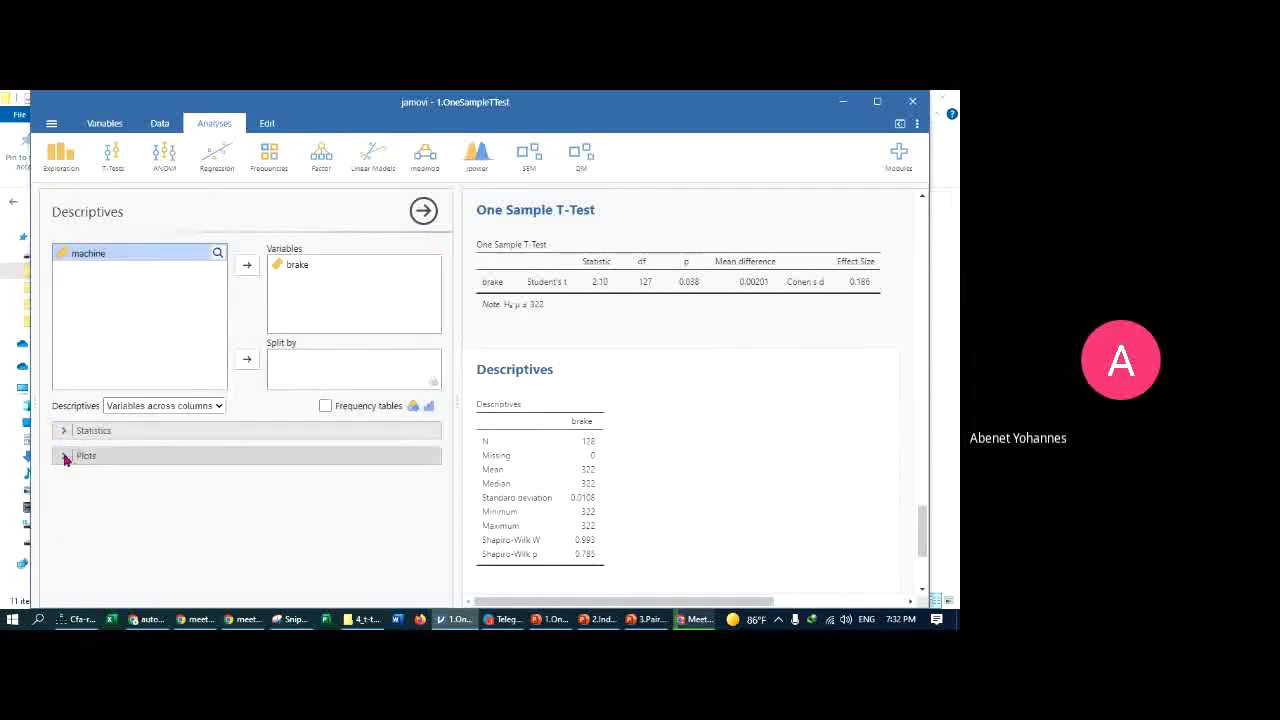
Add a brake box plot, with outliers 18 and 20 labelled, below the Descriptives table
{"action": "left_click", "coordinate": [64, 456]}
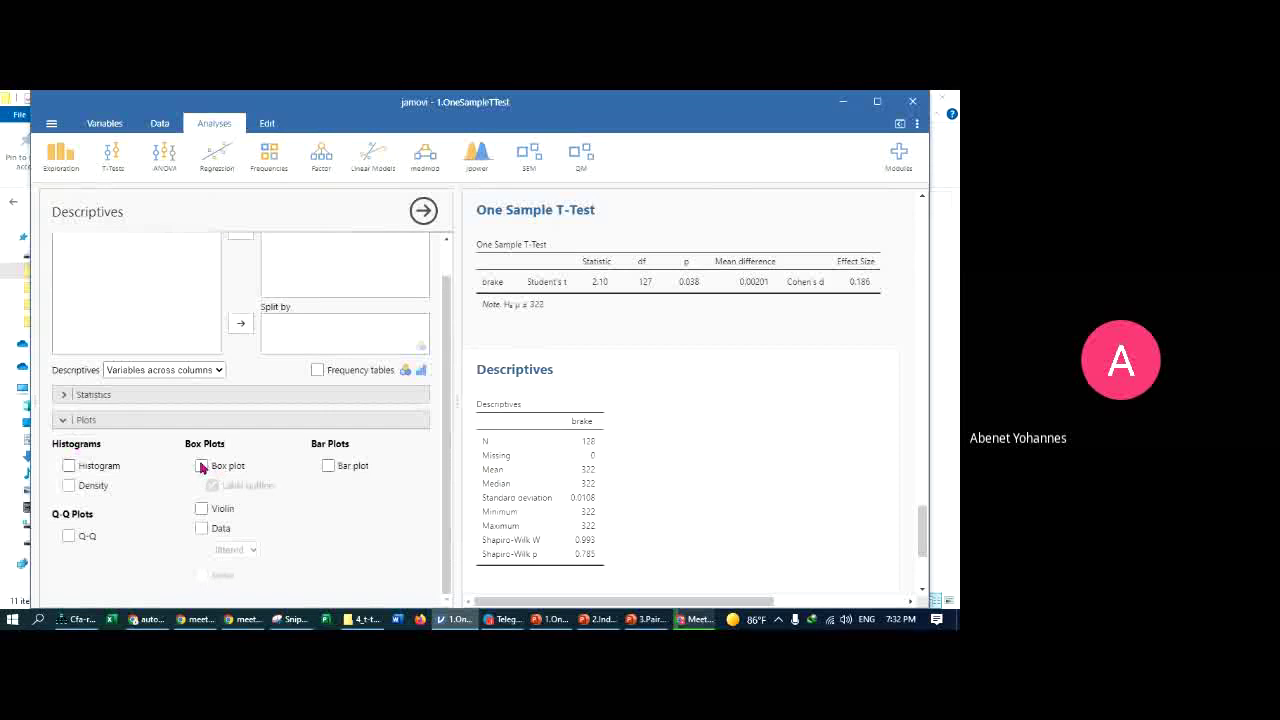
{"action": "left_click", "coordinate": [201, 466]}
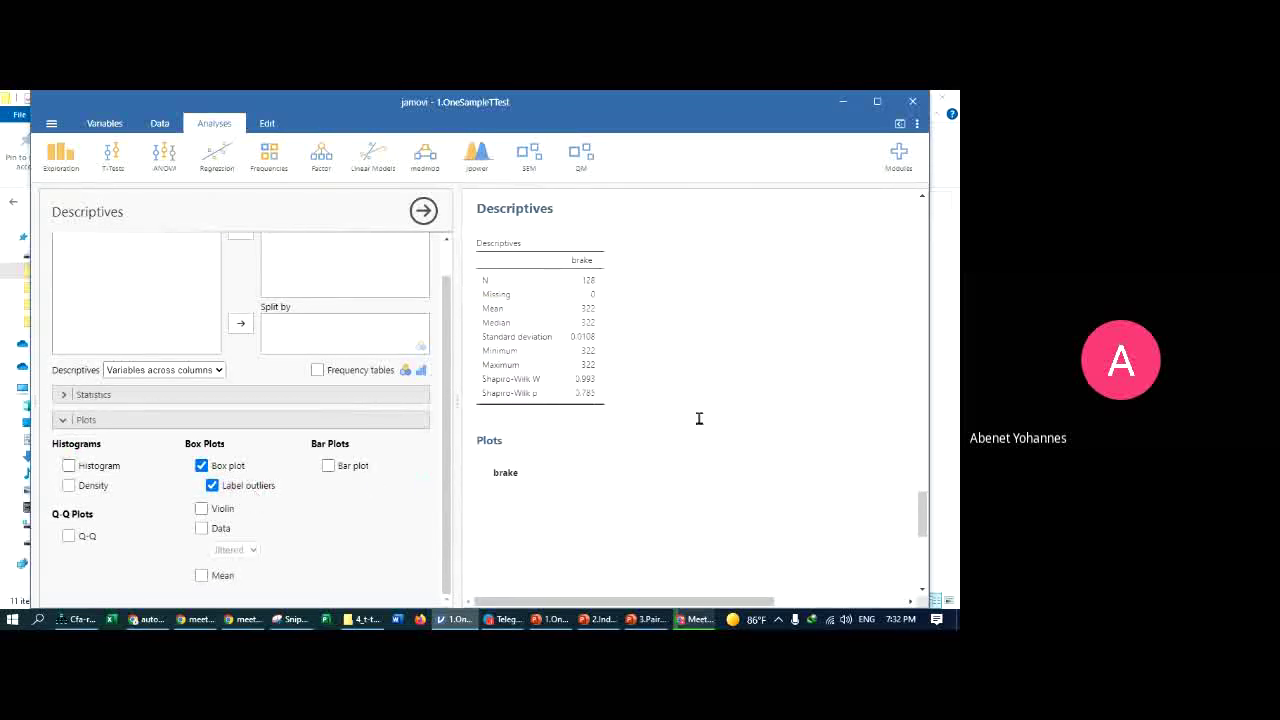
{"action": "scroll", "coordinate": [680, 412], "scroll_direction": "down", "scroll_amount": 4}
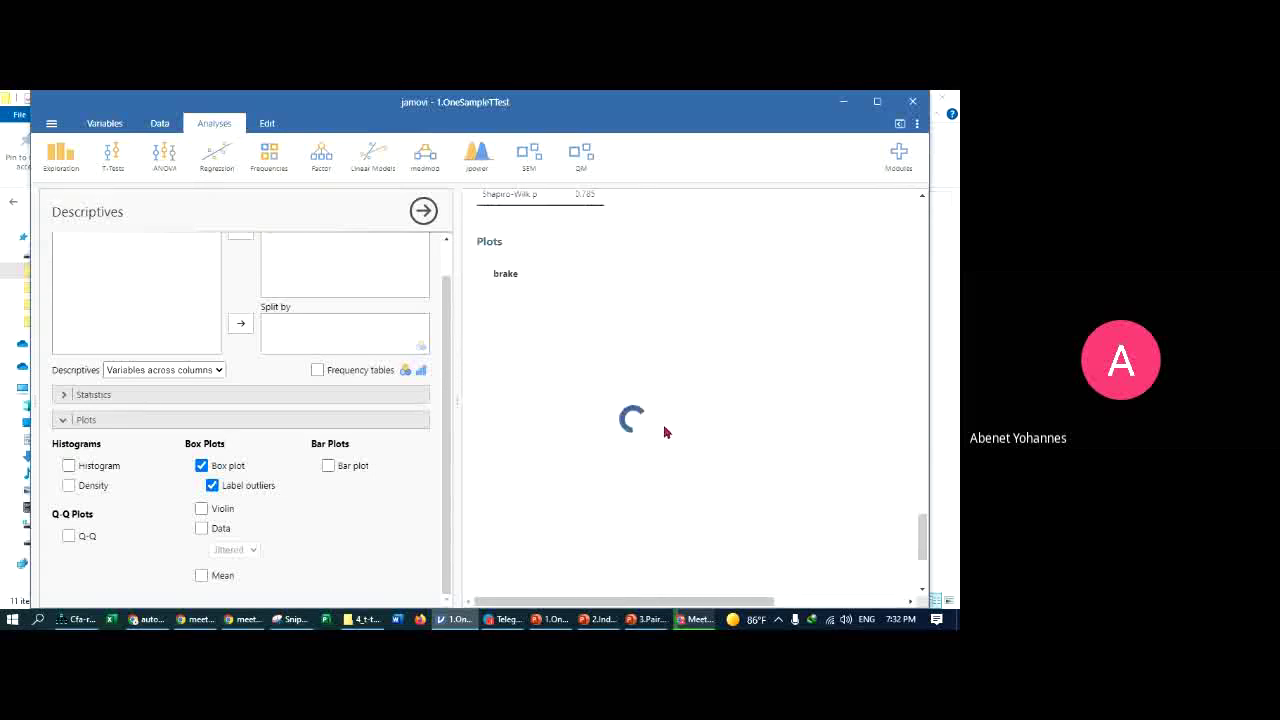
{"action": "scroll", "coordinate": [690, 400], "scroll_direction": "down", "scroll_amount": 1}
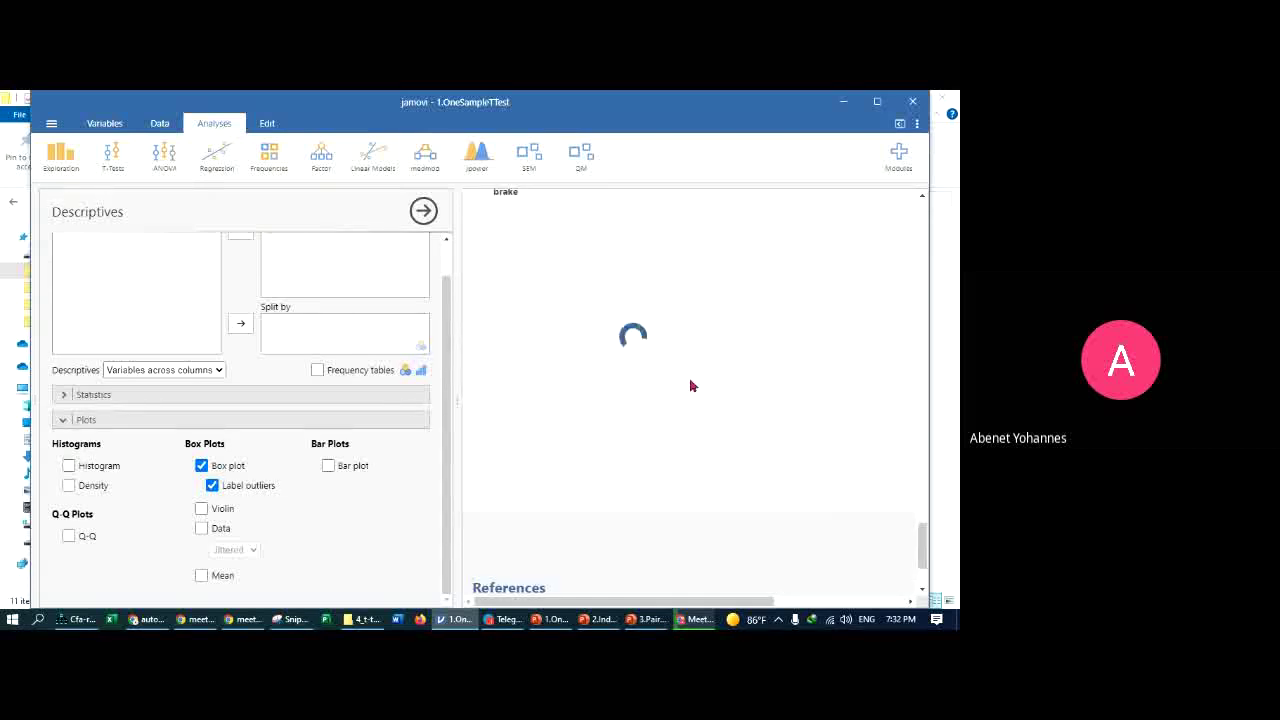
{"action": "scroll", "coordinate": [685, 398], "scroll_direction": "up", "scroll_amount": 1}
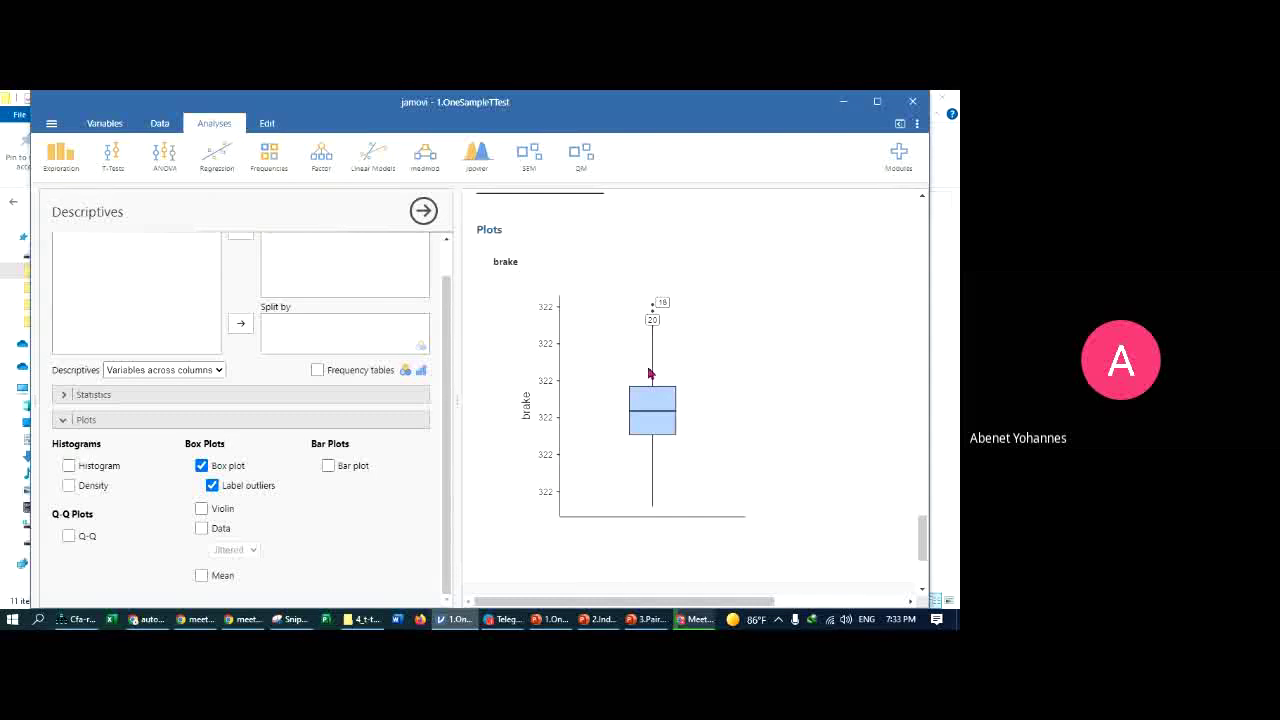
{"action": "scroll", "coordinate": [674, 382], "scroll_direction": "down", "scroll_amount": 1}
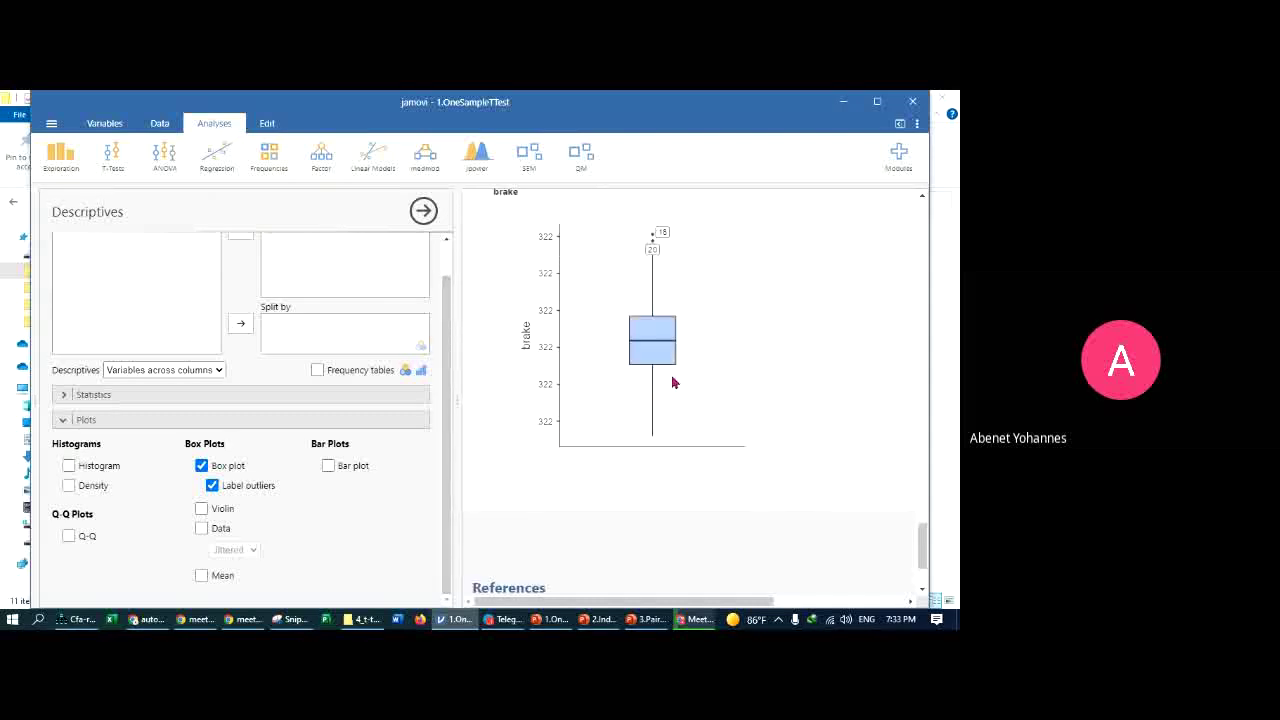
{"action": "scroll", "coordinate": [674, 382], "scroll_direction": "up", "scroll_amount": 3}
{"action": "scroll", "coordinate": [672, 382], "scroll_direction": "up", "scroll_amount": 3}
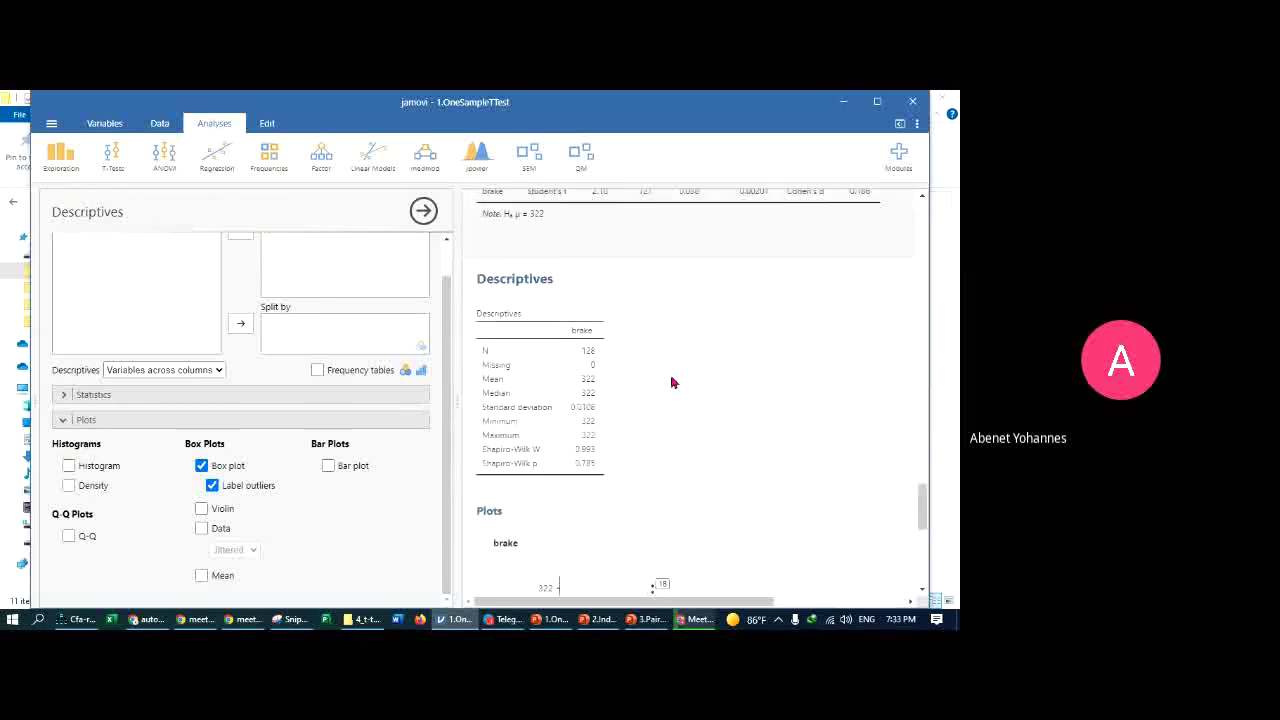
{"action": "scroll", "coordinate": [672, 382], "scroll_direction": "down", "scroll_amount": 3}
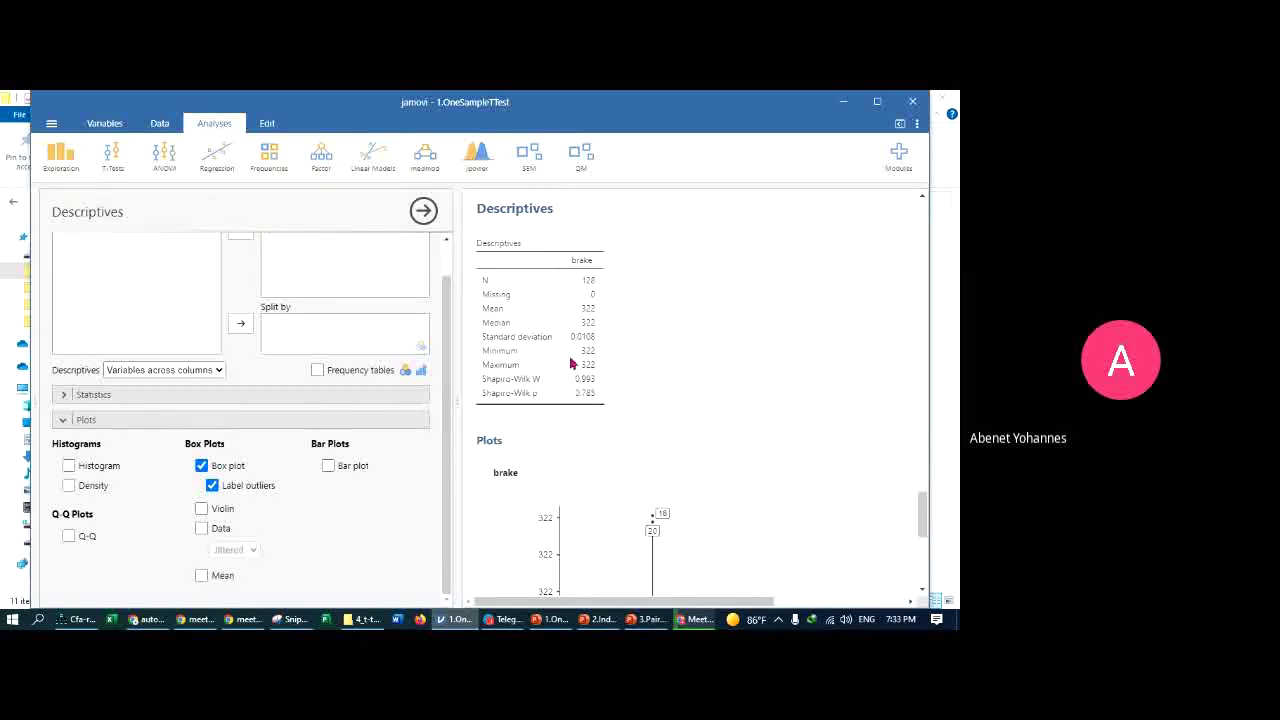
Start a One Sample T-Test with brake as the dependent variable
{"action": "left_click", "coordinate": [423, 210]}
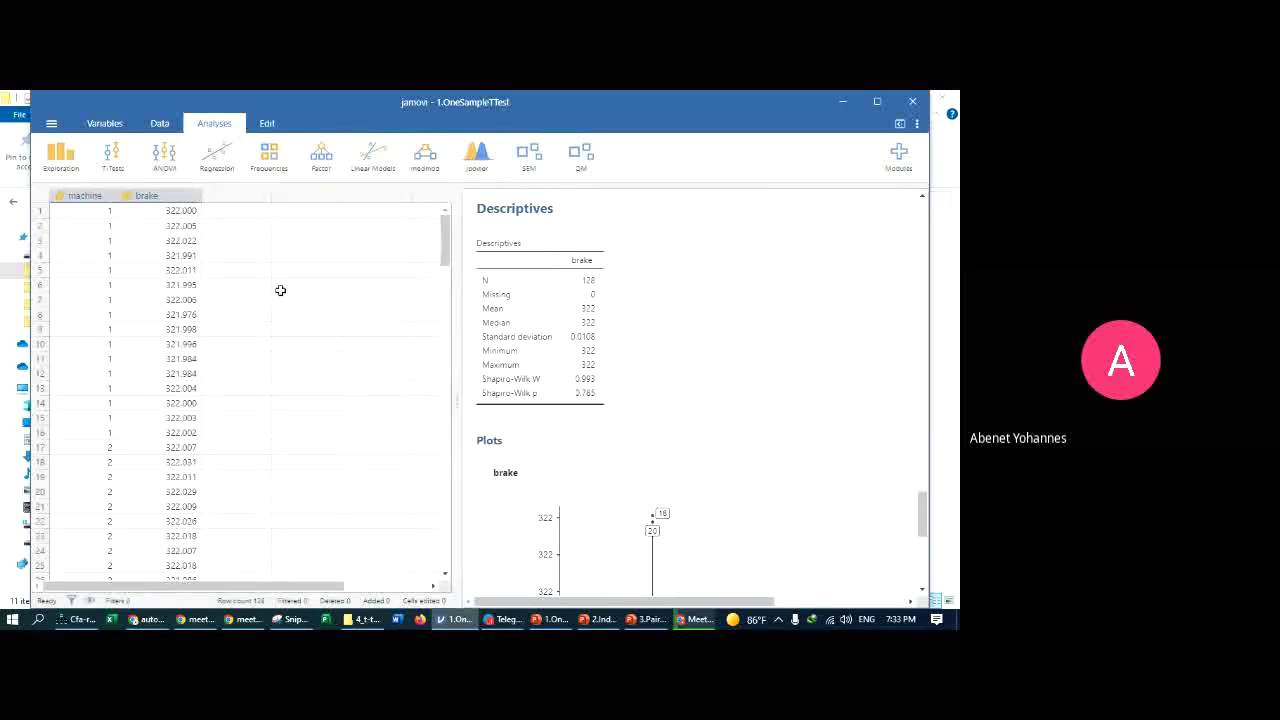
{"action": "left_click", "coordinate": [110, 154]}
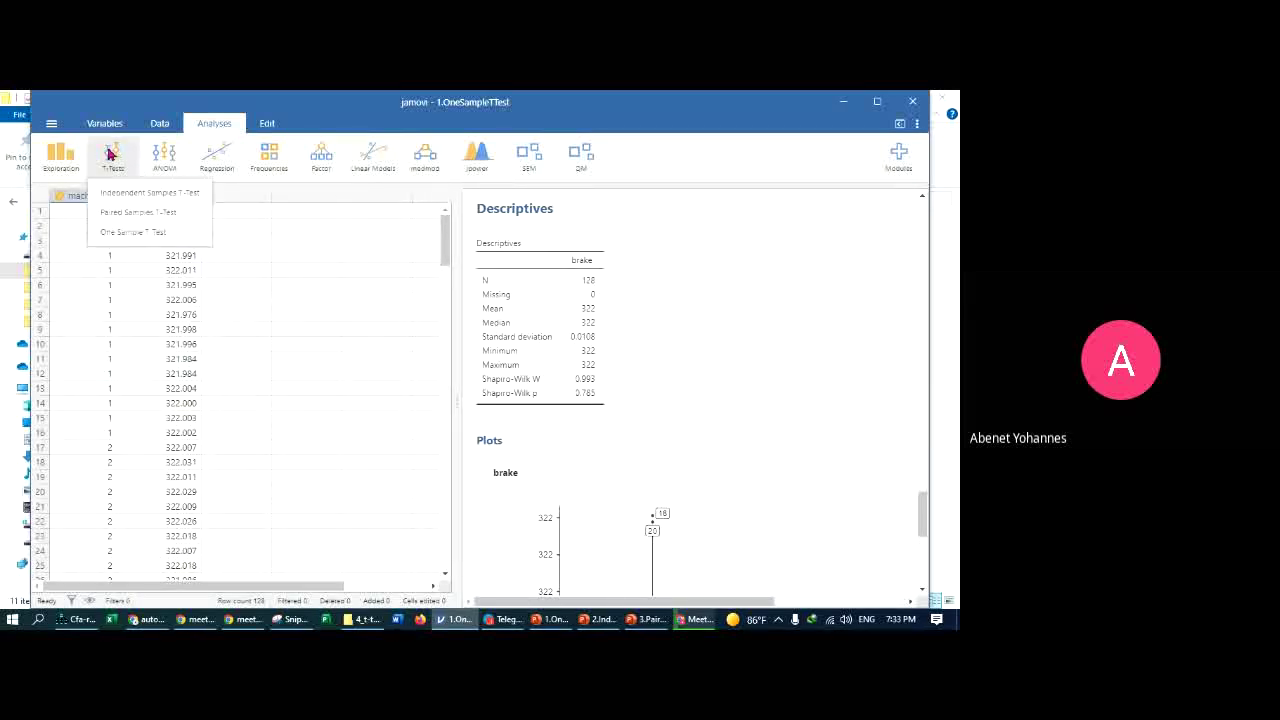
{"action": "left_click", "coordinate": [117, 232]}
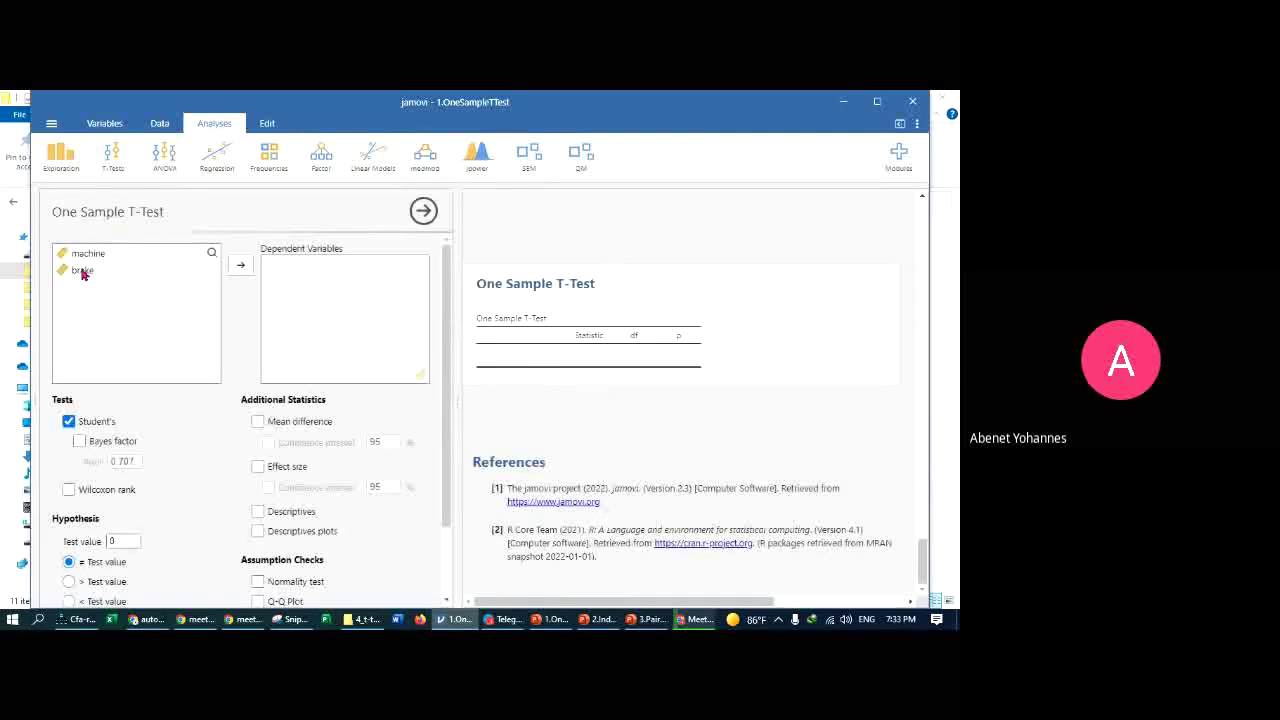
{"action": "left_click", "coordinate": [80, 276]}
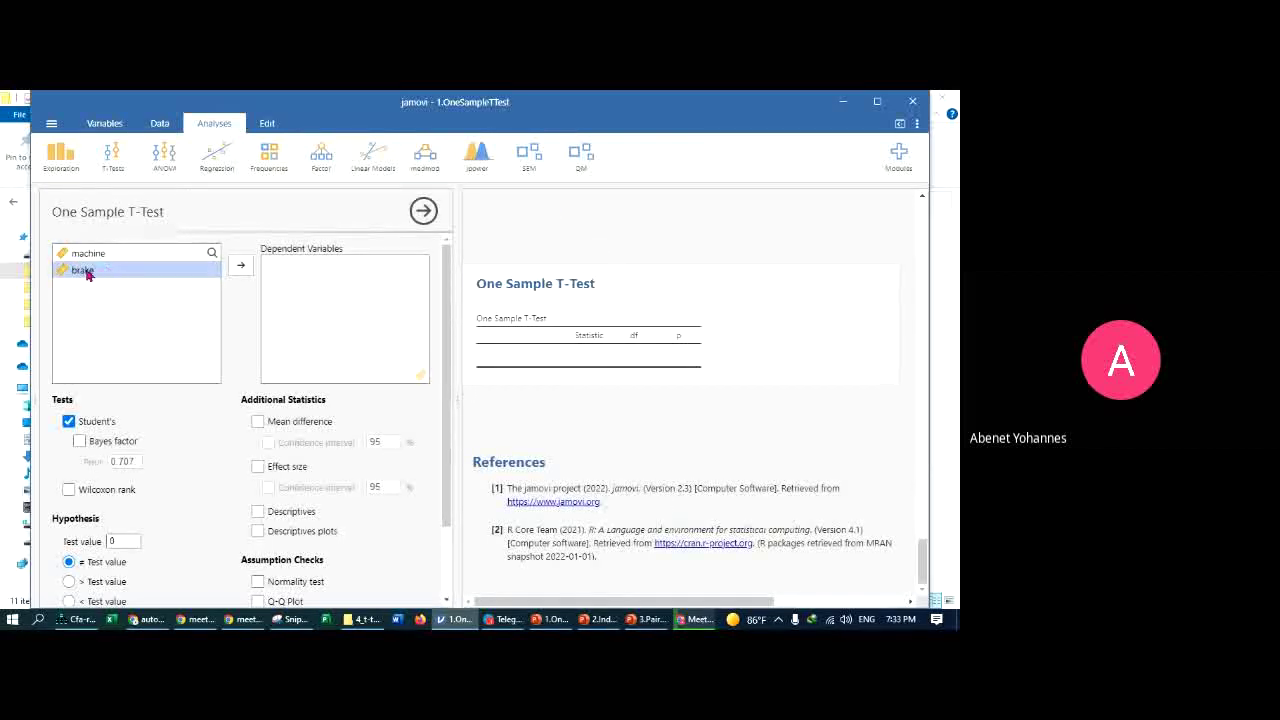
{"action": "left_click", "coordinate": [241, 265]}
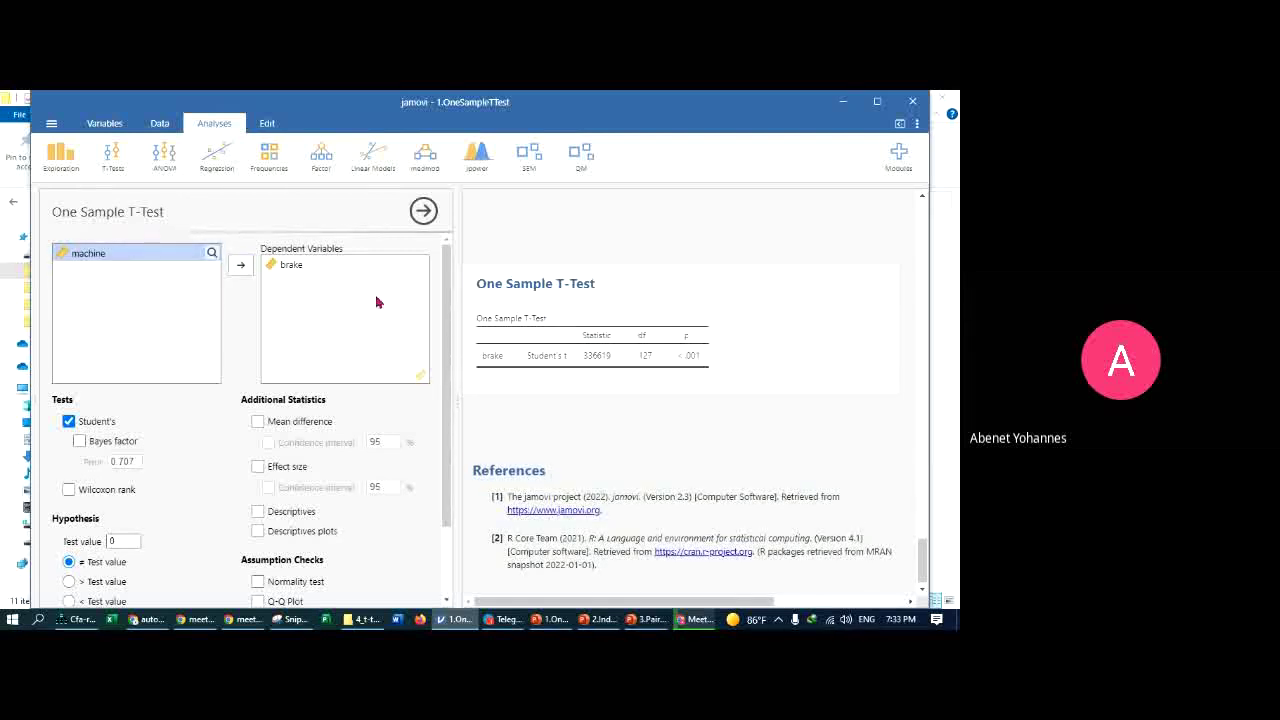
Set the t-test's hypothesised test value to 322
{"action": "scroll", "coordinate": [298, 348], "scroll_direction": "down", "scroll_amount": 1}
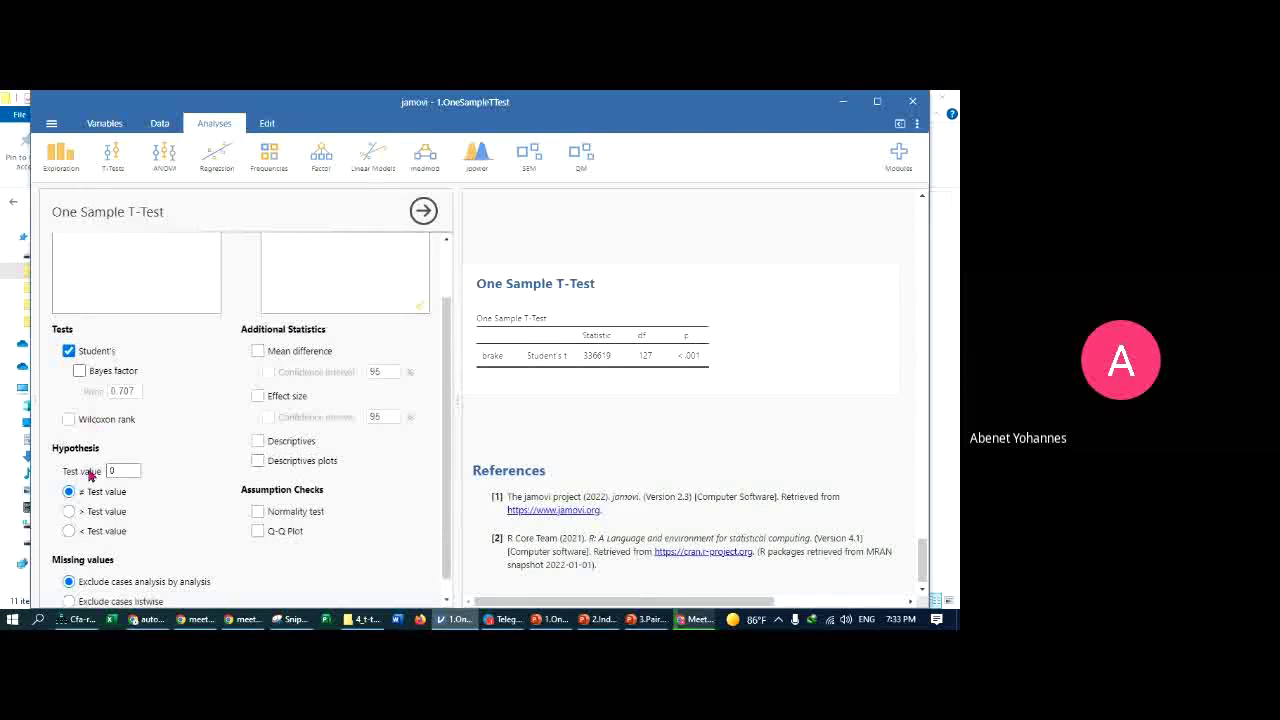
{"action": "left_click", "coordinate": [112, 472]}
{"action": "type", "text": "22"}
{"action": "left_click", "coordinate": [195, 440]}
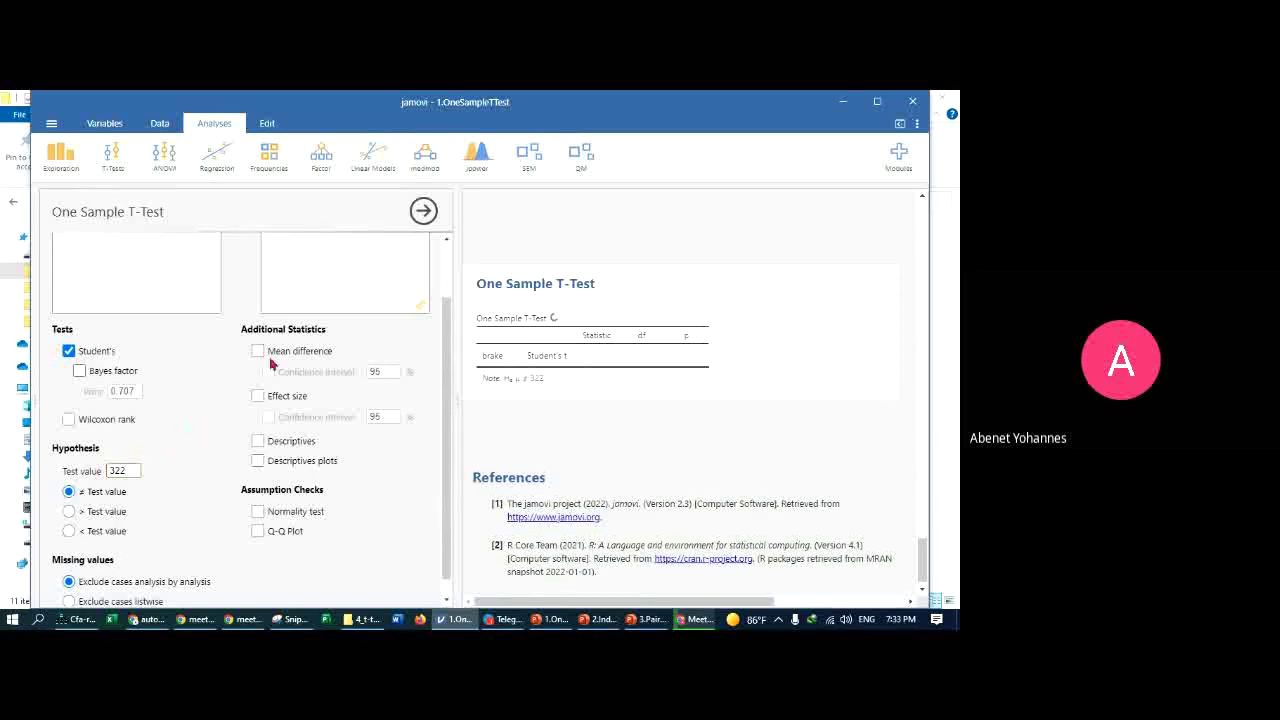
Report the mean difference with a 95% confidence interval
{"action": "left_click", "coordinate": [258, 351]}
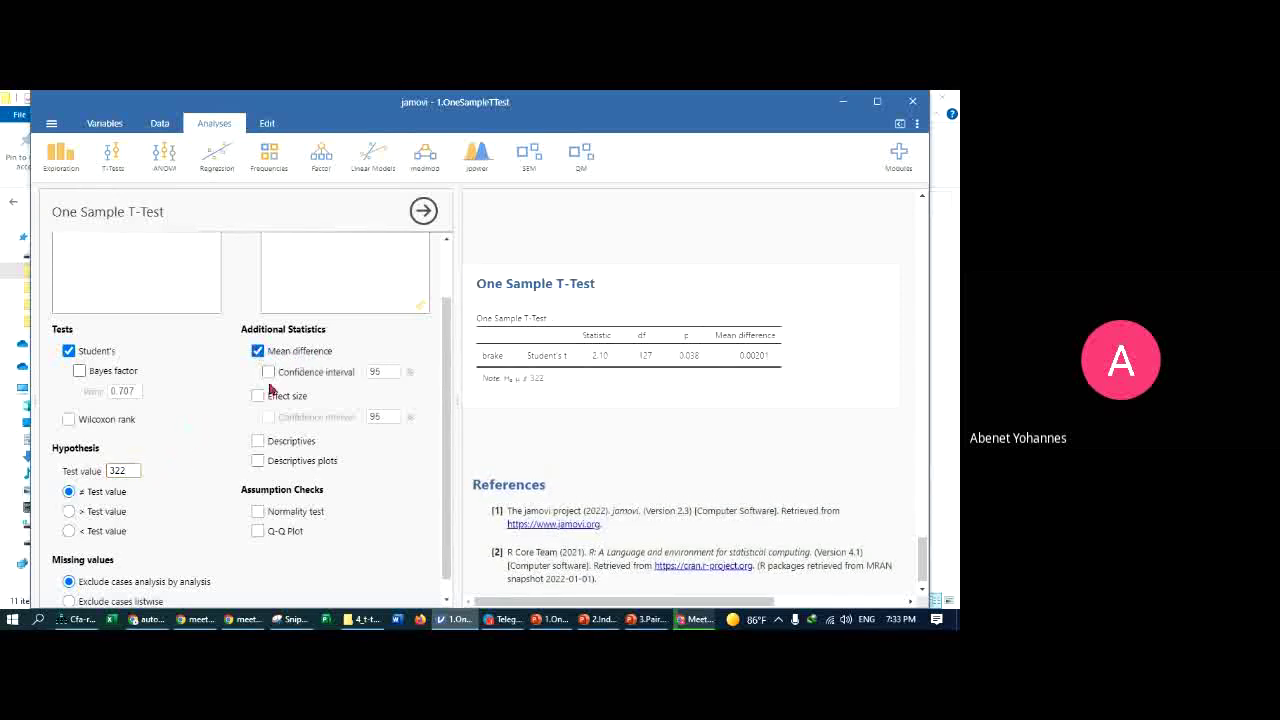
{"action": "left_click", "coordinate": [268, 372]}
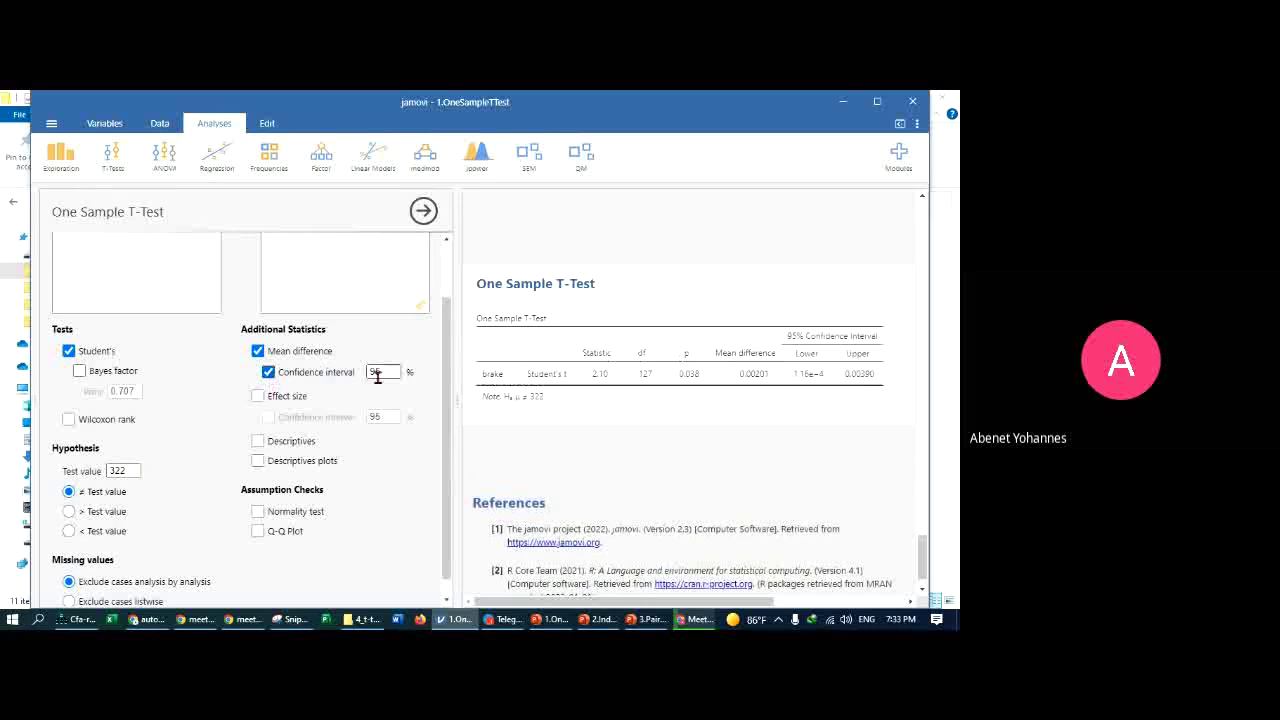
{"action": "left_click", "coordinate": [380, 372]}
Add a Shapiro-Wilk normality test, a Q-Q plot and Cohen's d effect size
{"action": "left_click", "coordinate": [258, 512]}
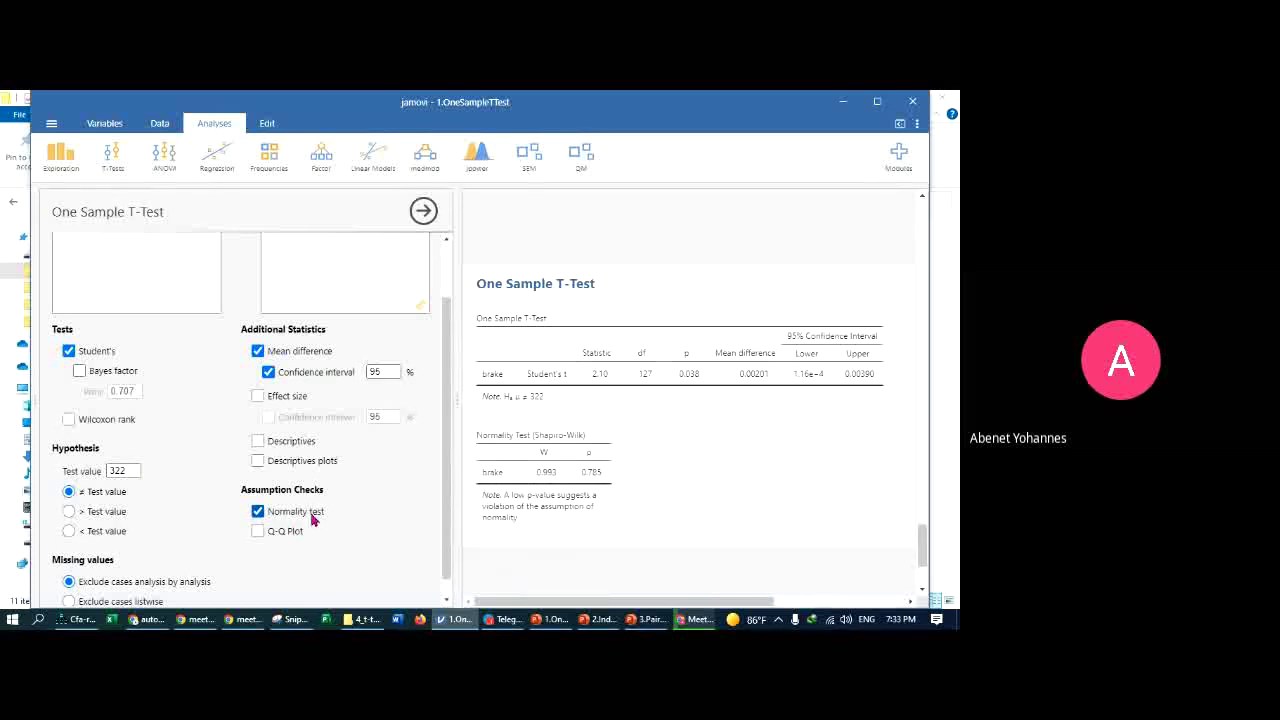
{"action": "left_click", "coordinate": [258, 531]}
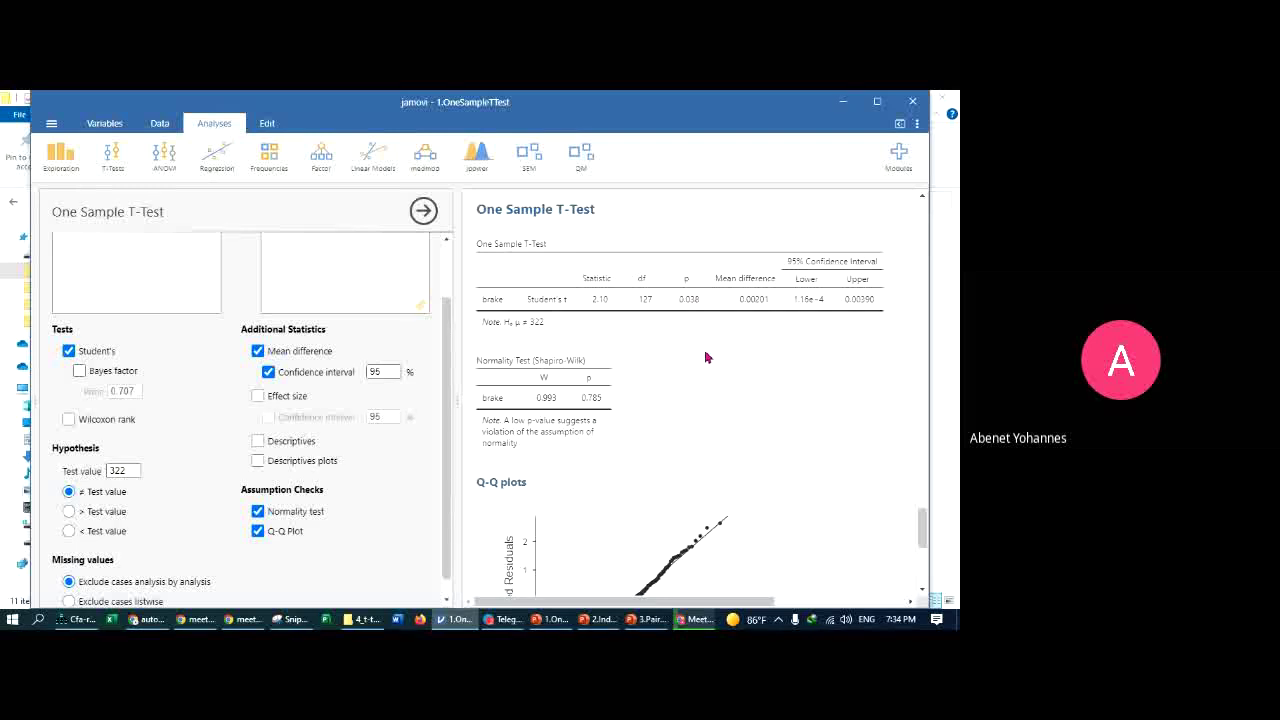
{"action": "left_click", "coordinate": [259, 397]}
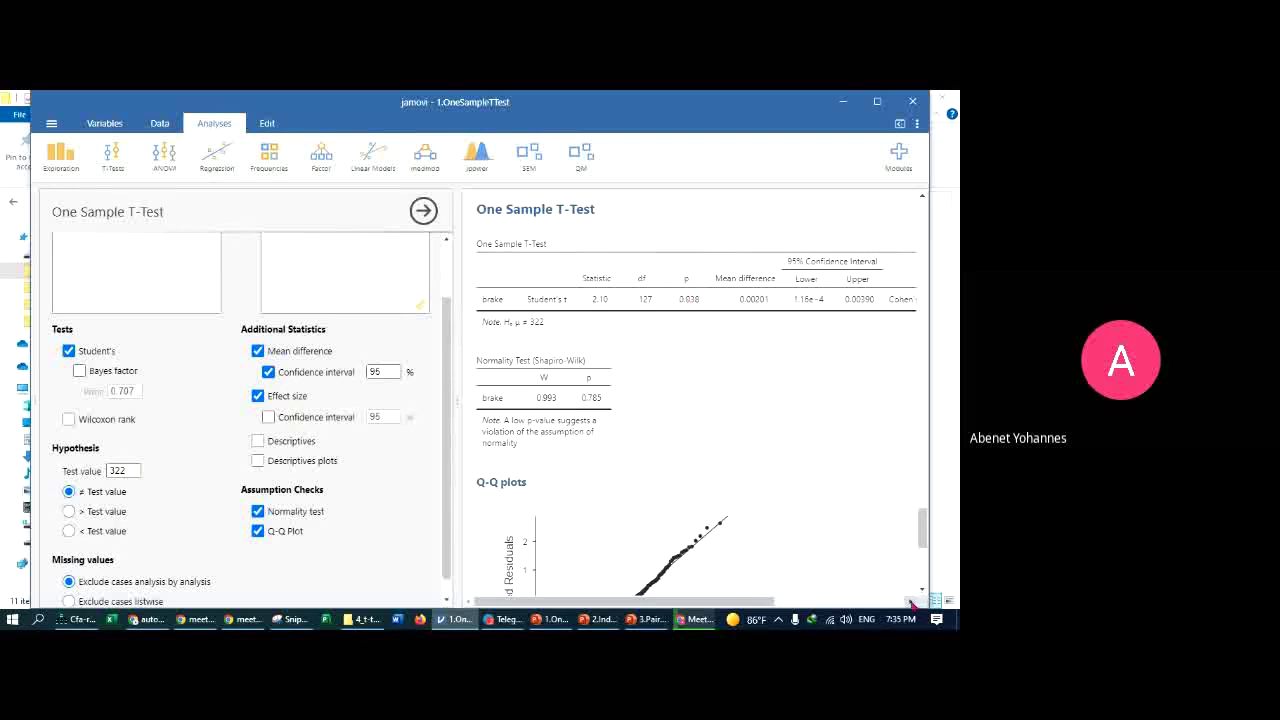
{"action": "scroll", "coordinate": [912, 603], "scroll_direction": "right", "scroll_amount": 5}
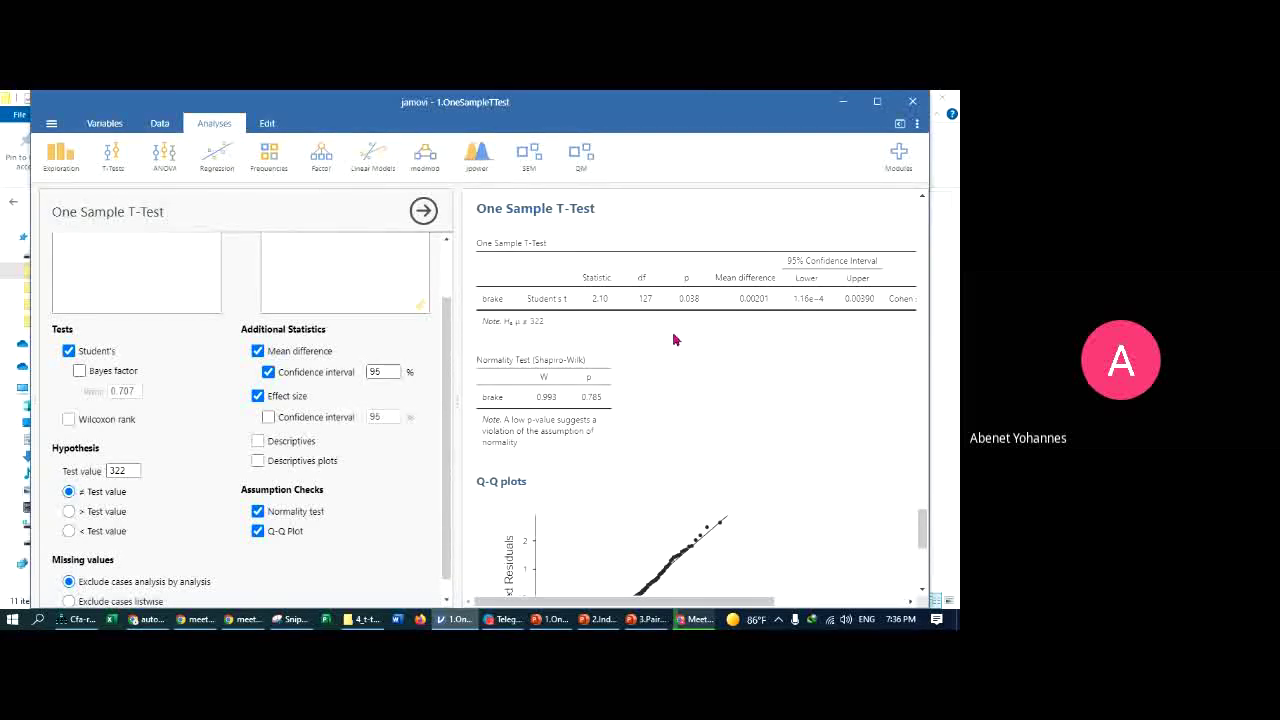
{"action": "scroll", "coordinate": [674, 340], "scroll_direction": "up", "scroll_amount": 3}
{"action": "scroll", "coordinate": [674, 340], "scroll_direction": "up", "scroll_amount": 6}
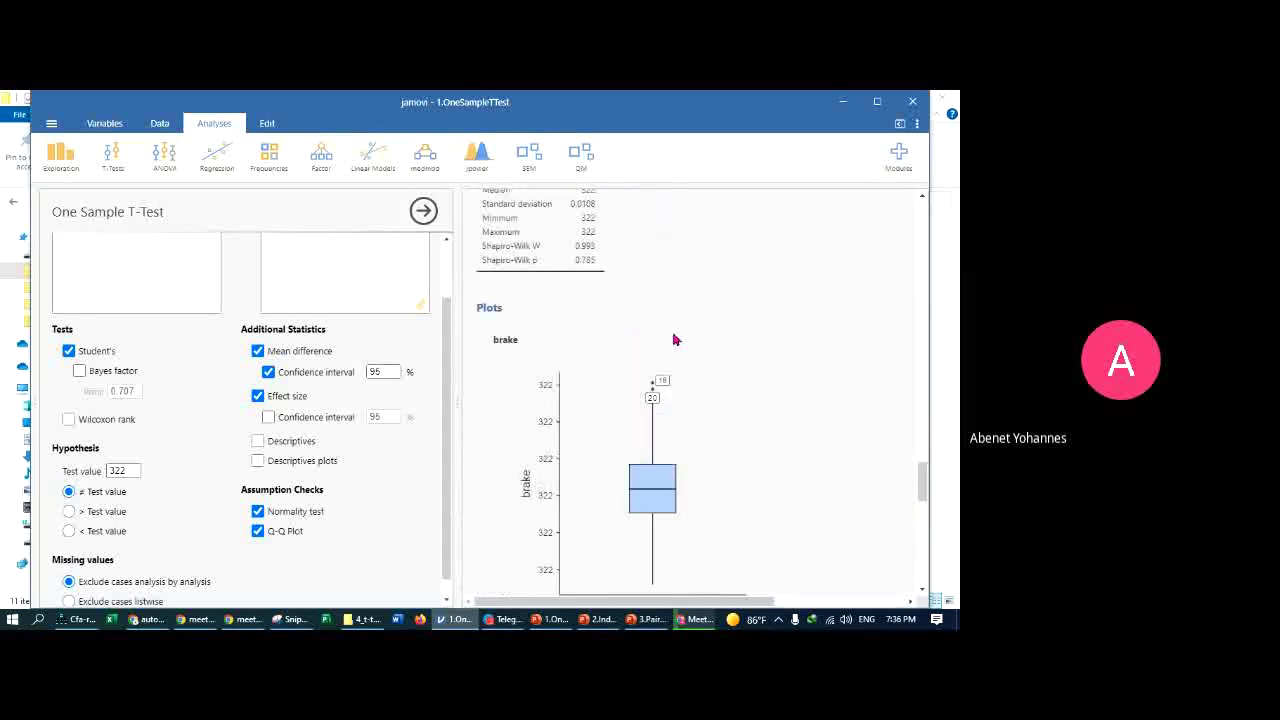
{"action": "scroll", "coordinate": [674, 340], "scroll_direction": "up", "scroll_amount": 2}
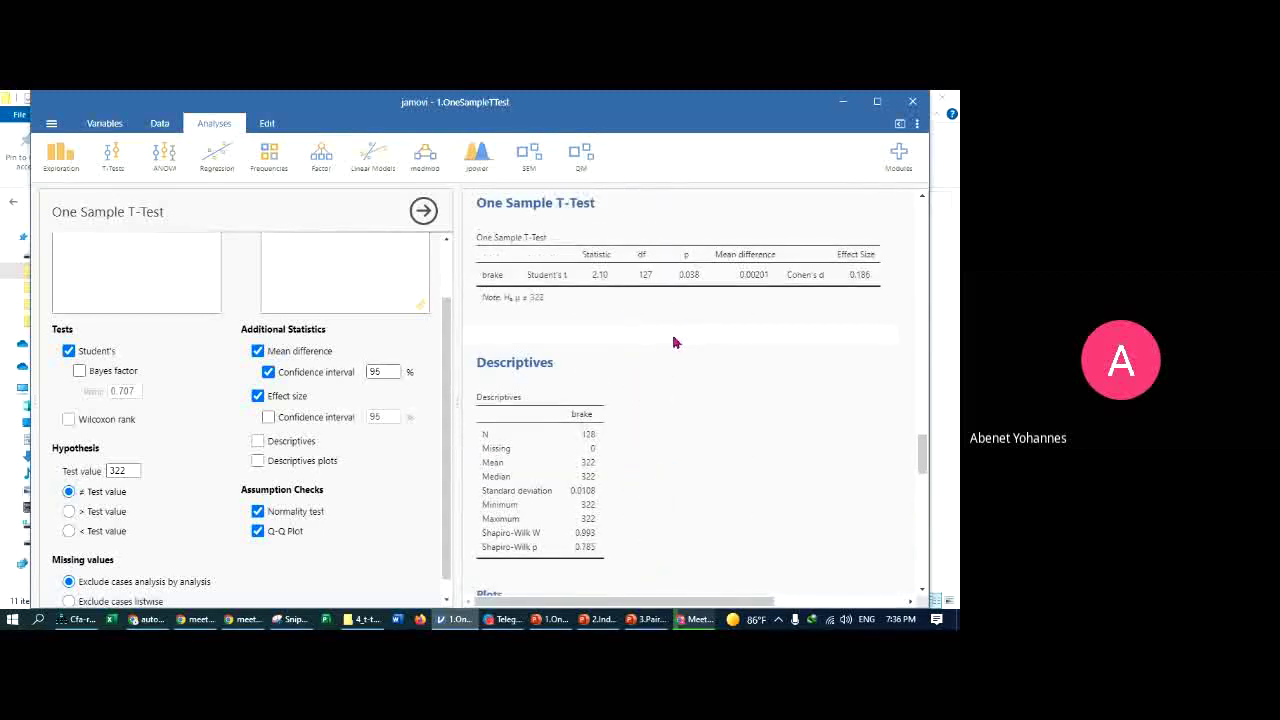
{"action": "scroll", "coordinate": [674, 342], "scroll_direction": "up", "scroll_amount": 2}
{"action": "scroll", "coordinate": [674, 300], "scroll_direction": "down", "scroll_amount": 4}
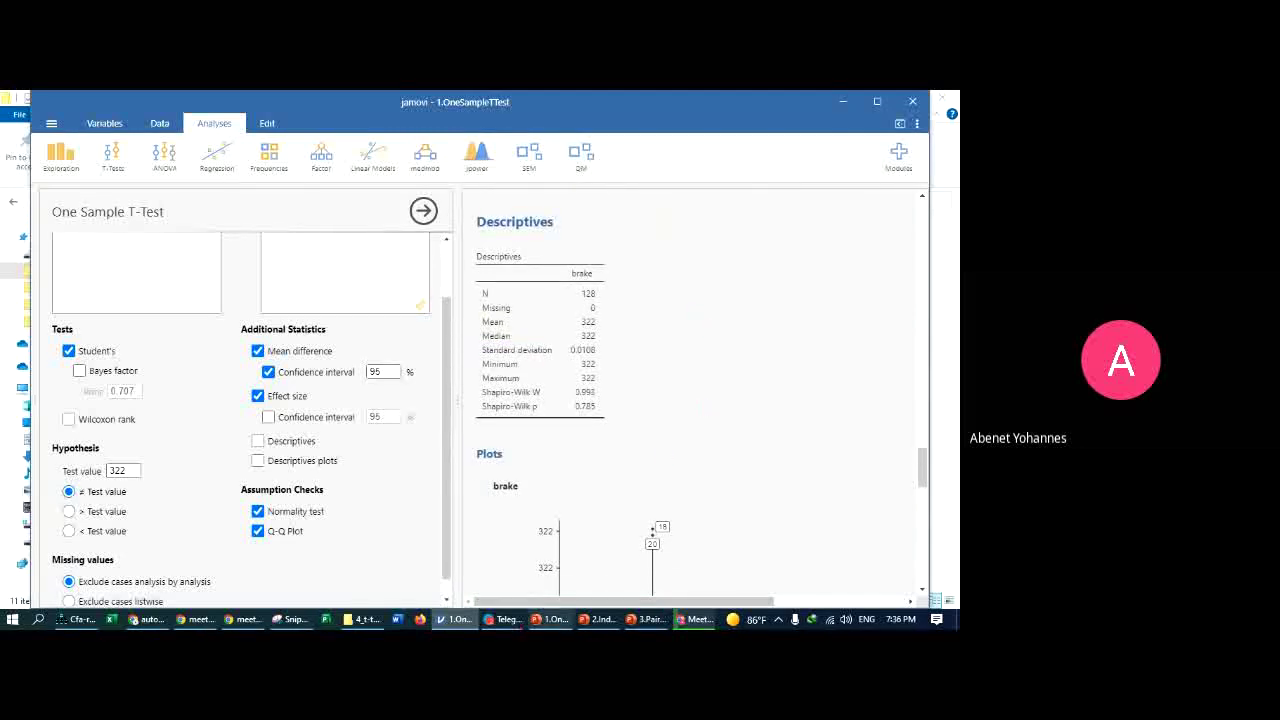
Switch back to the PowerPoint presentation from the taskbar
{"action": "left_click", "coordinate": [548, 619]}
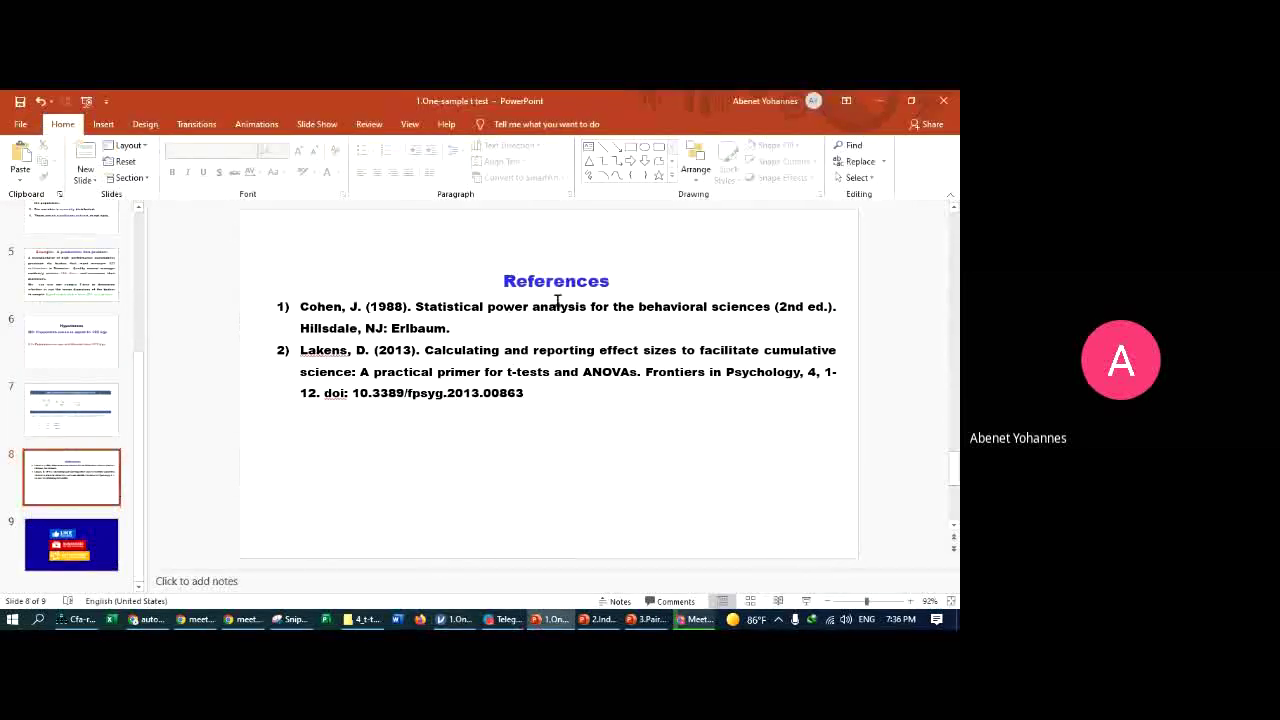